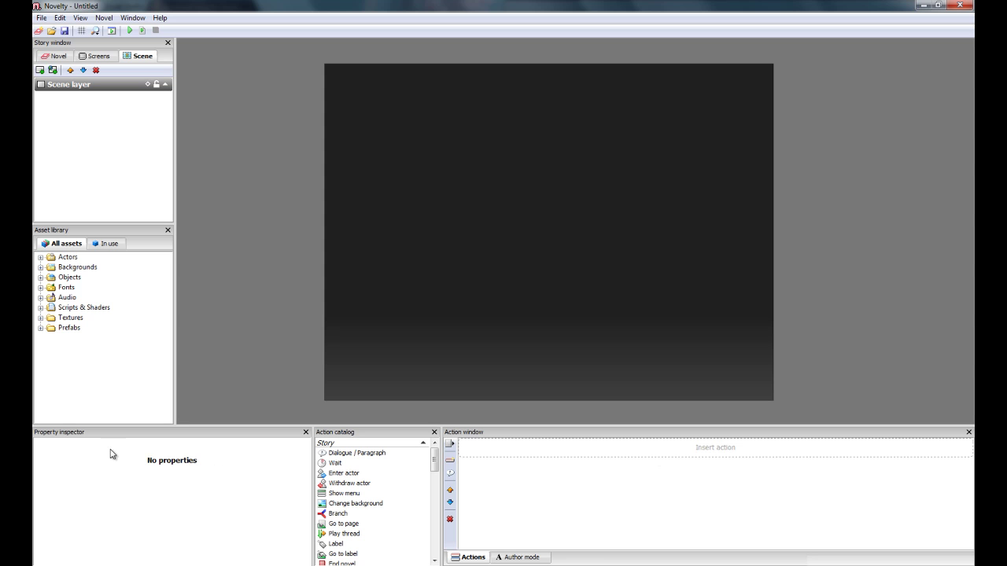
Step: Add the Costa Rican Frog picture from Textures > Imported to the scene
left_click(41, 317)
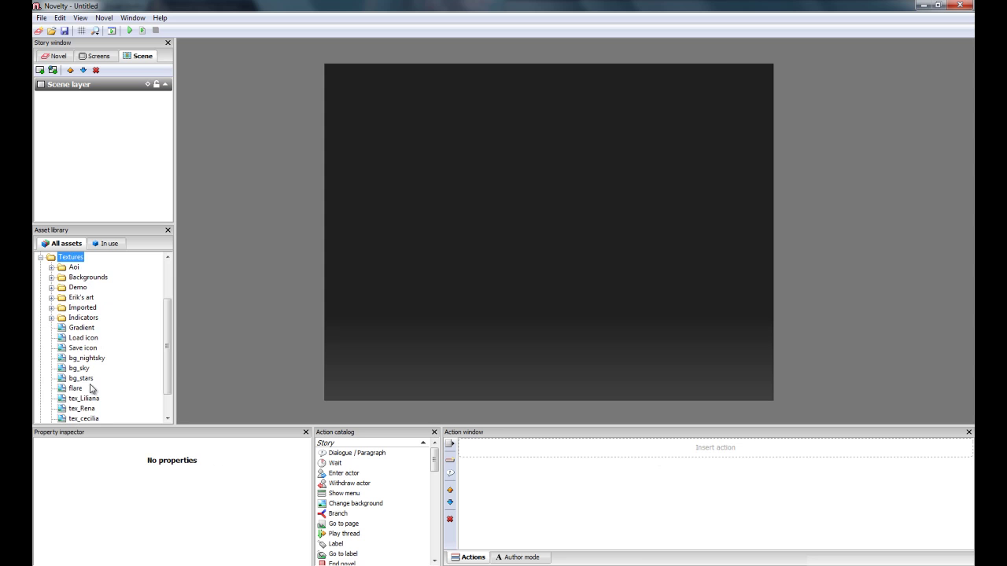
double_click(83, 308)
left_click(111, 318)
double_click(110, 318)
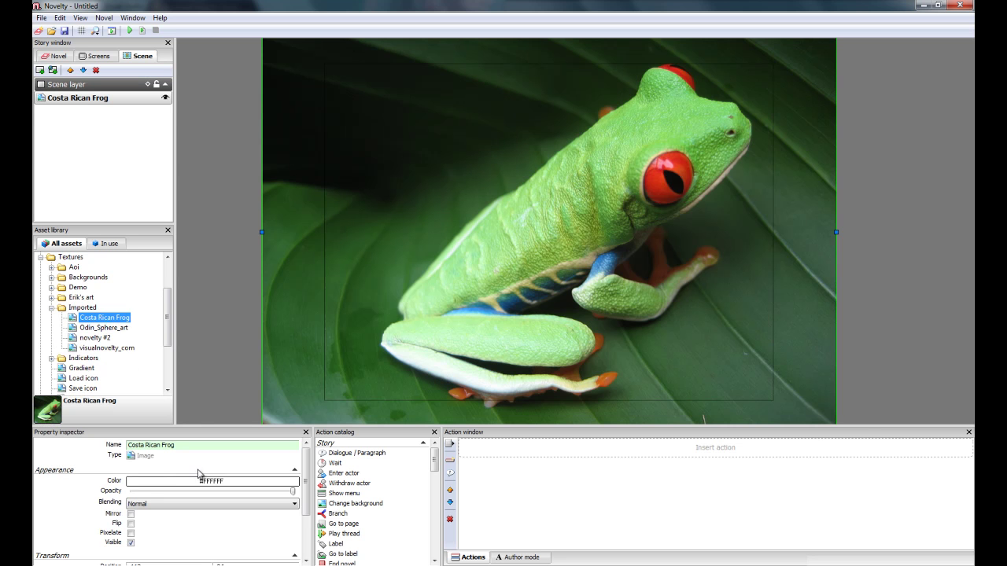
Step: Collapse the Textures folders and list the Sample shaders under Scripts & Shaders
left_click(51, 307)
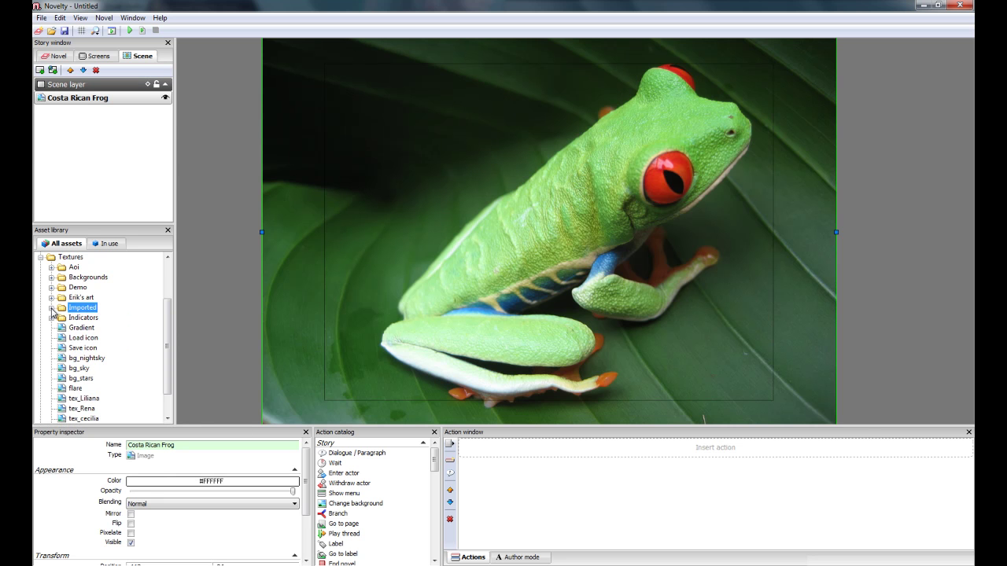
left_click(41, 257)
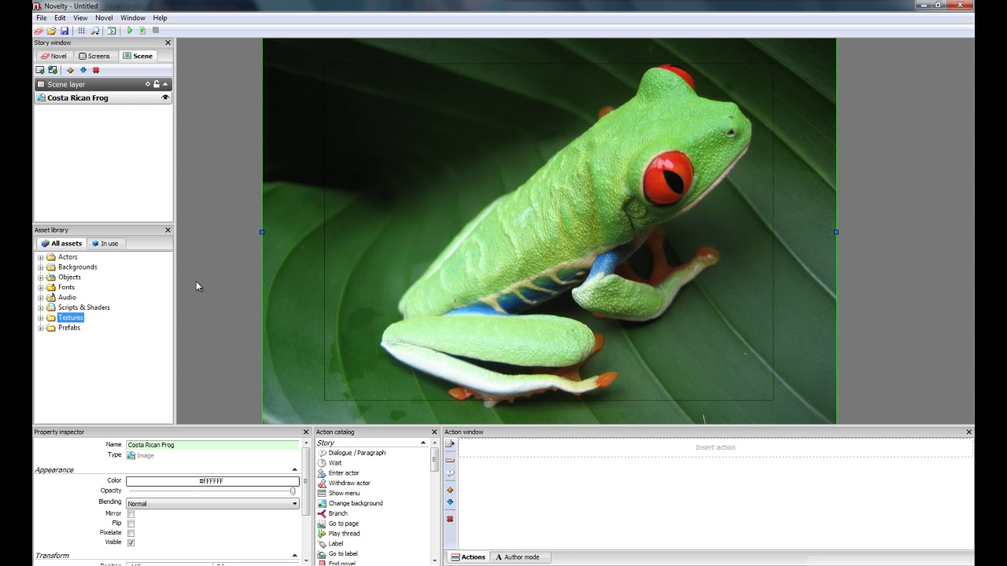
left_click(41, 308)
left_click(52, 328)
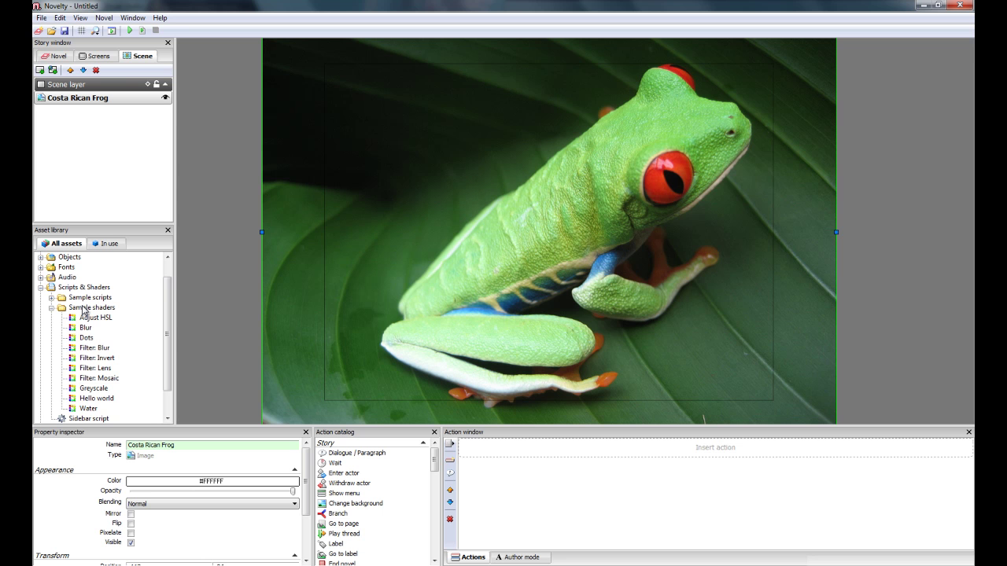
scroll(125, 378, "down", 1)
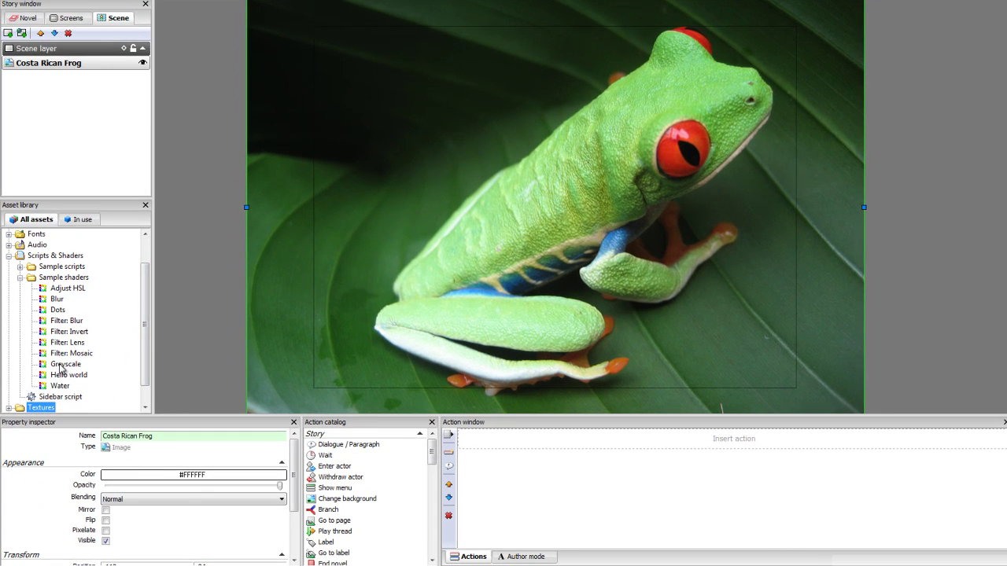
Step: Apply the Greyscale shader to the frog picture
left_click(61, 366)
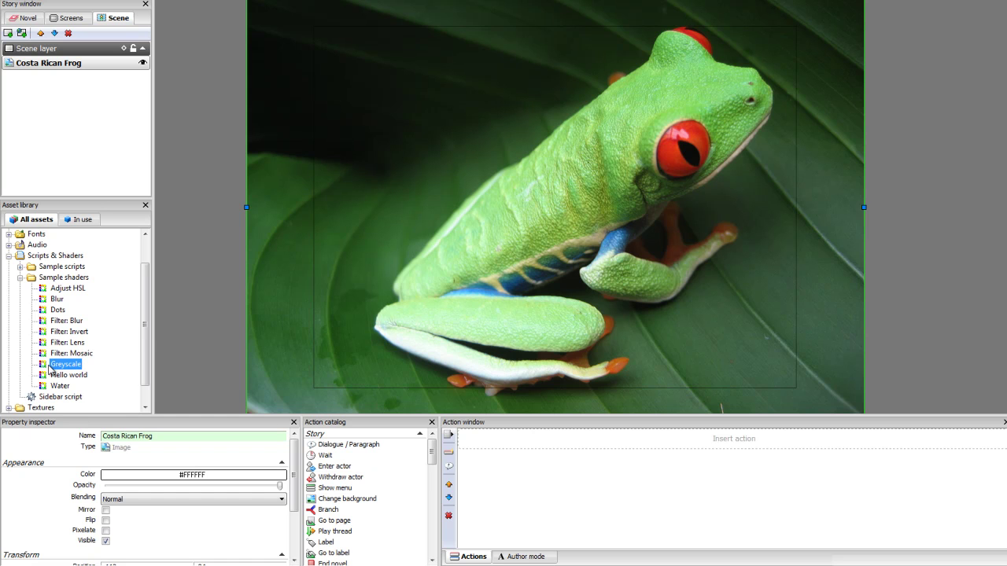
double_click(59, 368)
left_click_drag(292, 475, 293, 517)
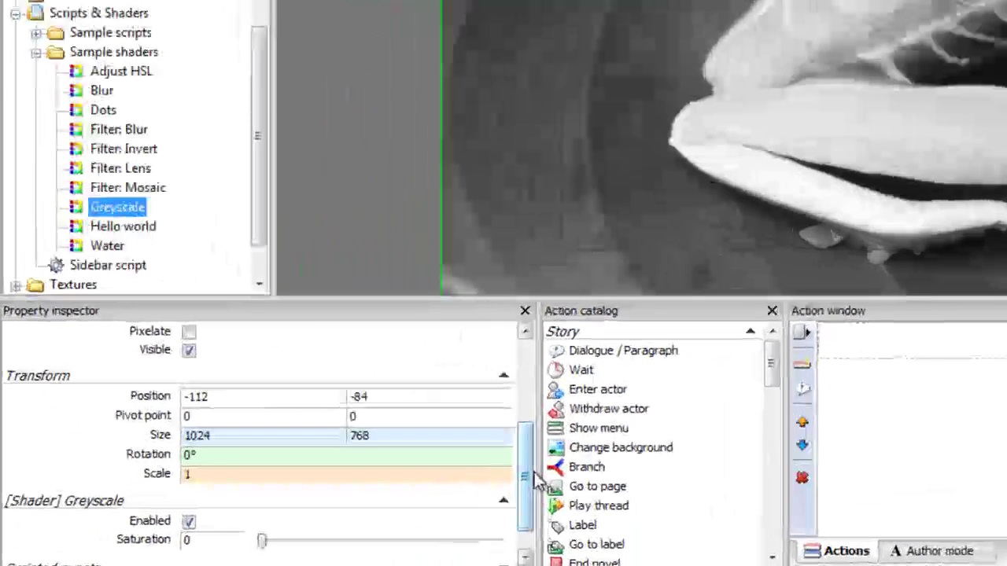
scroll(298, 533, "down", 2)
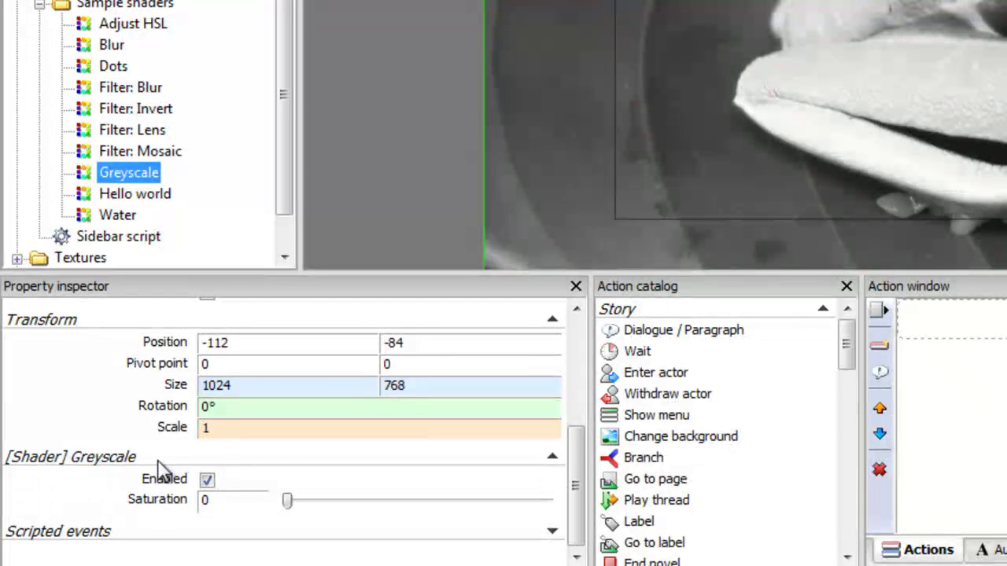
Step: Toggle the Greyscale effect off and on to compare, then set its Saturation to 1
left_click(208, 481)
left_click(208, 481)
left_click(208, 481)
left_click(209, 482)
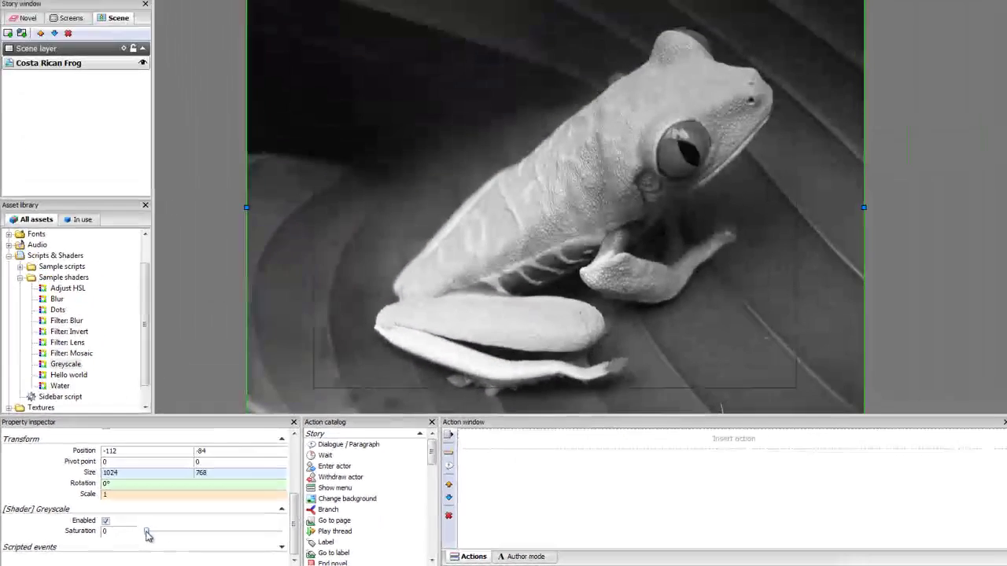
left_click_drag(148, 536, 287, 534)
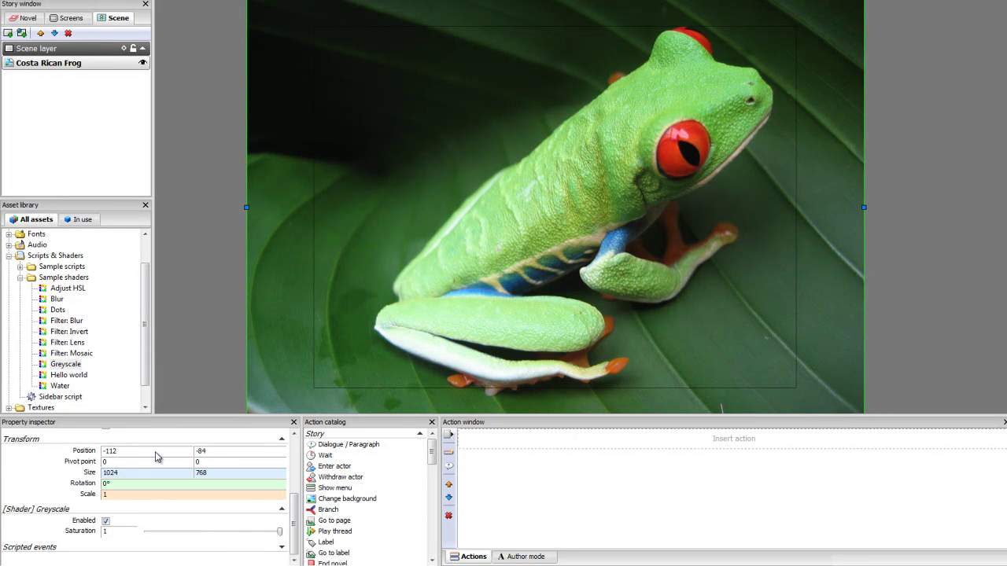
Step: Apply the Blur shader to the frog, leaving Blurriness at 0 after trying other values
left_click(55, 301)
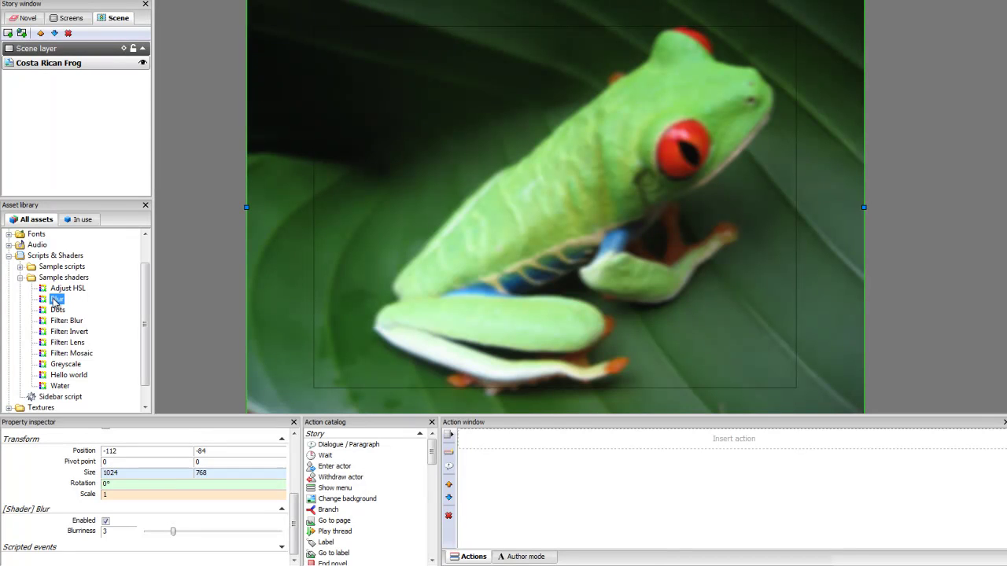
left_click_drag(174, 535, 141, 536)
Step: Apply the Dots shader and set its Resolution to 128 after trying 32 and 8
double_click(58, 310)
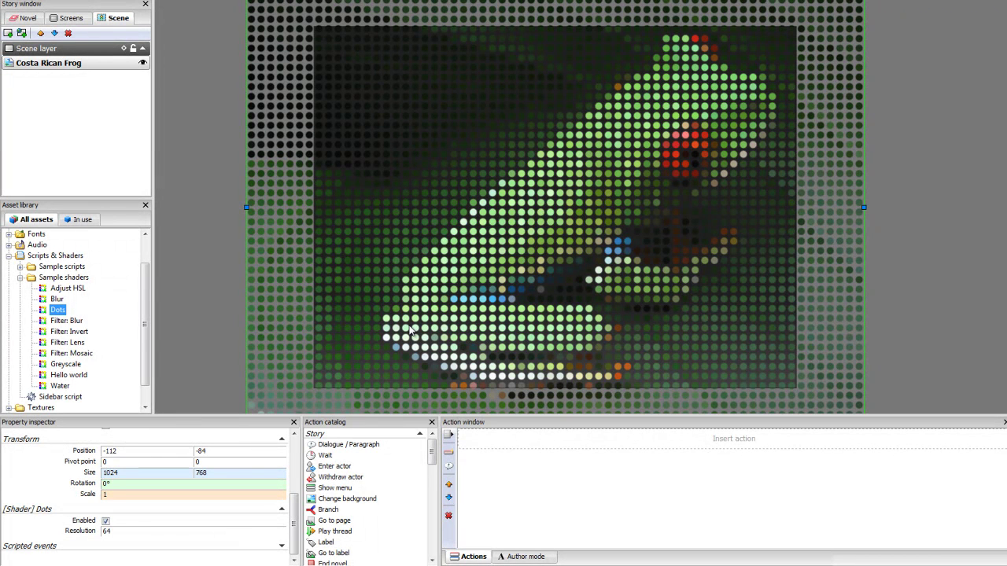
left_click(126, 531)
type("32")
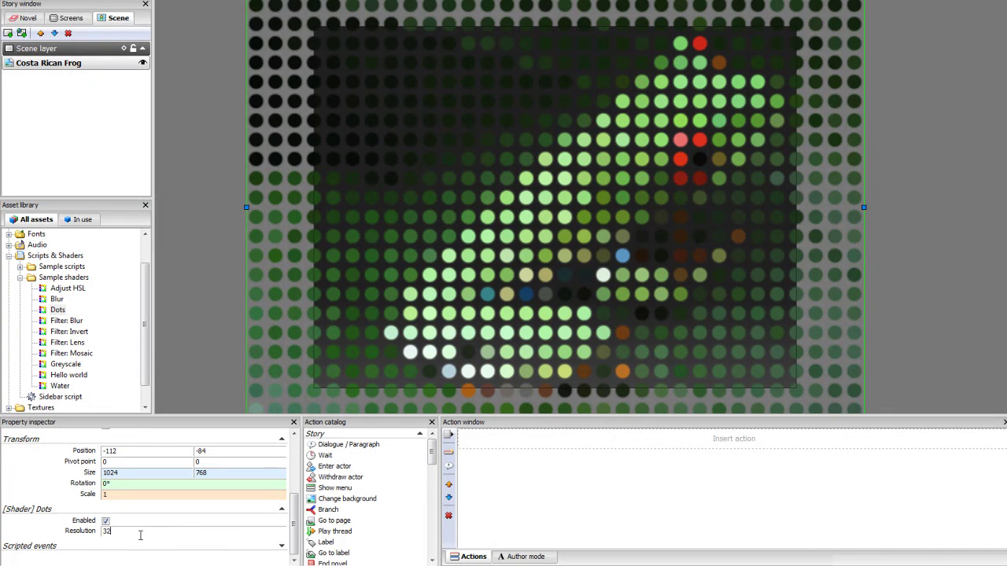
key("BackSpace")
key("BackSpace")
type("8")
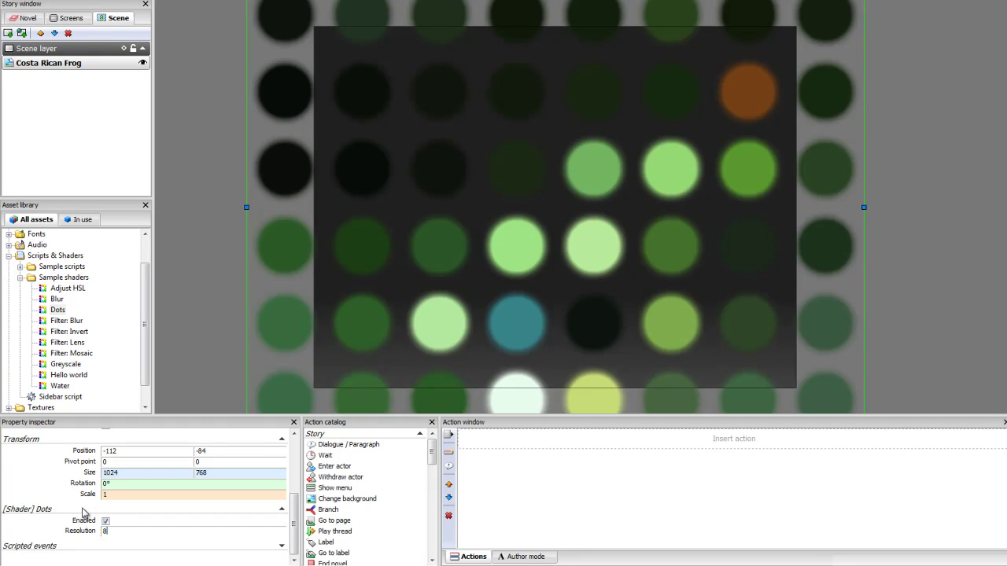
key("BackSpace")
type("128")
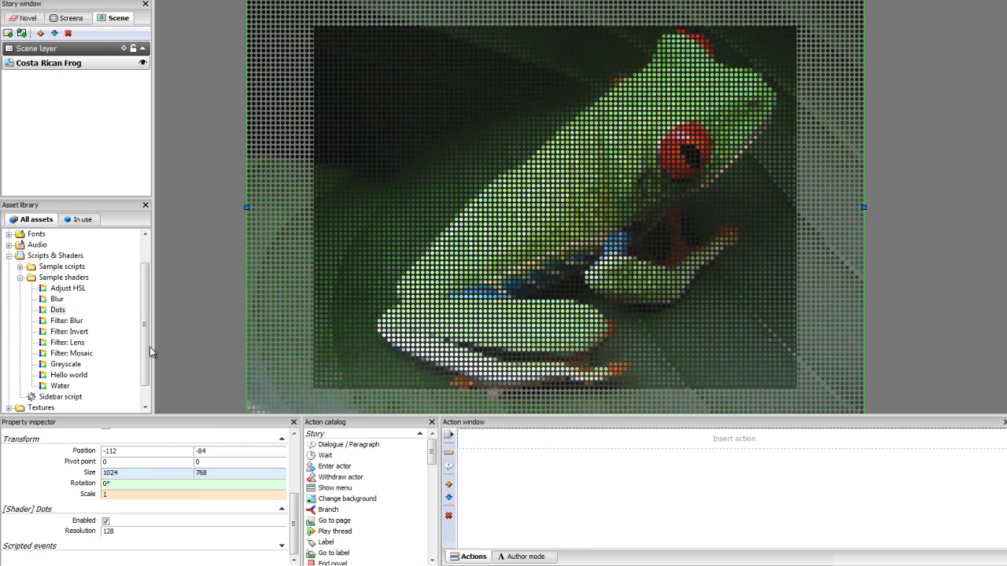
left_click_drag(144, 362, 144, 370)
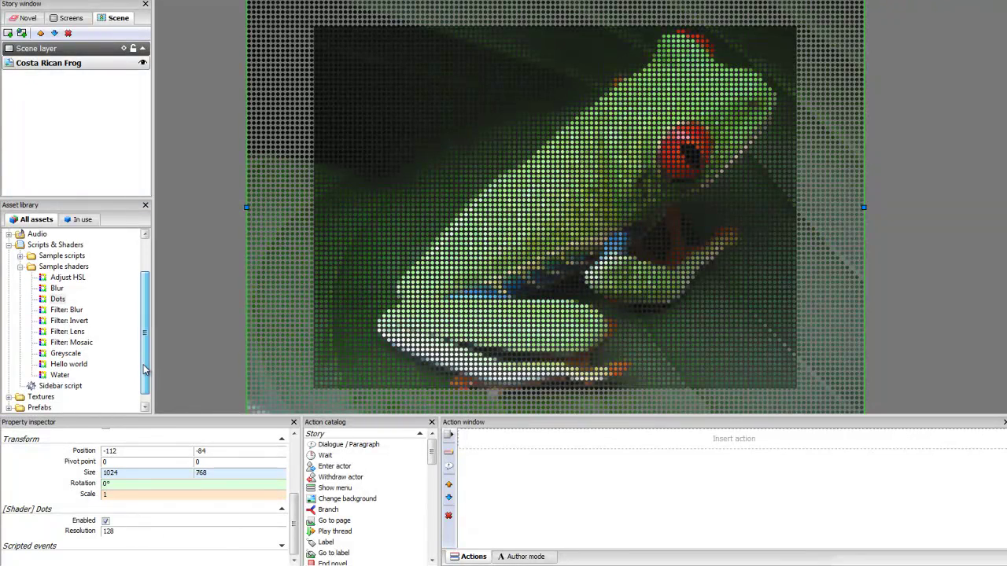
Step: Apply the Adjust HSL shader and set Hue, Lightness and Saturation each to 1
double_click(68, 277)
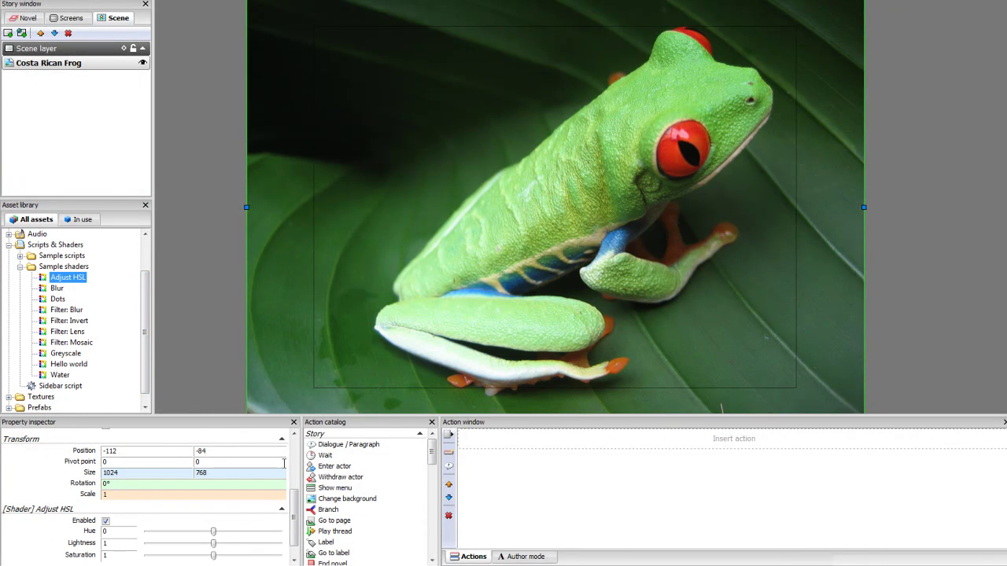
scroll(295, 511, "down", 1)
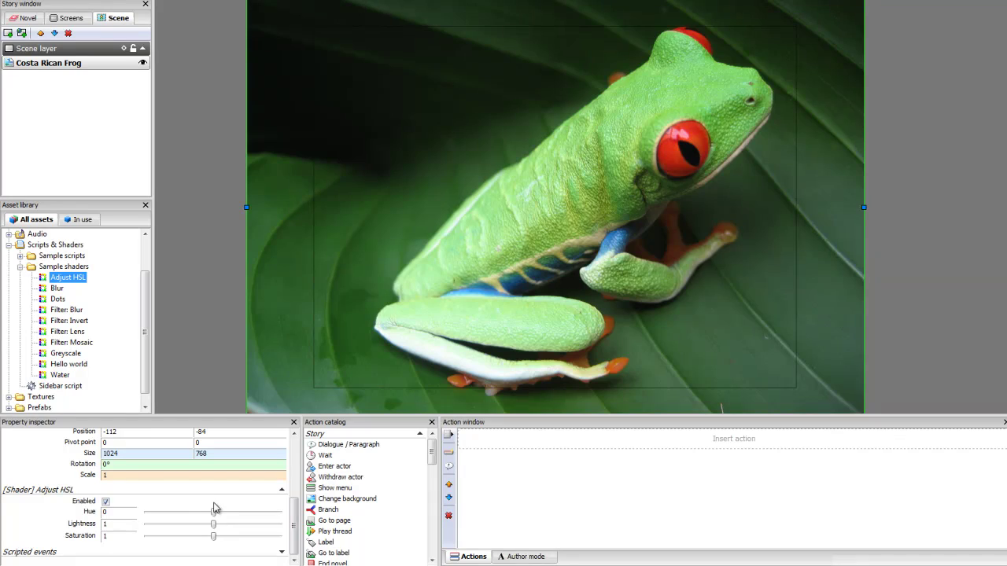
left_click_drag(214, 512, 189, 538)
left_click(75, 512)
type("1")
left_click(85, 524)
type("1")
left_click(78, 537)
type("1")
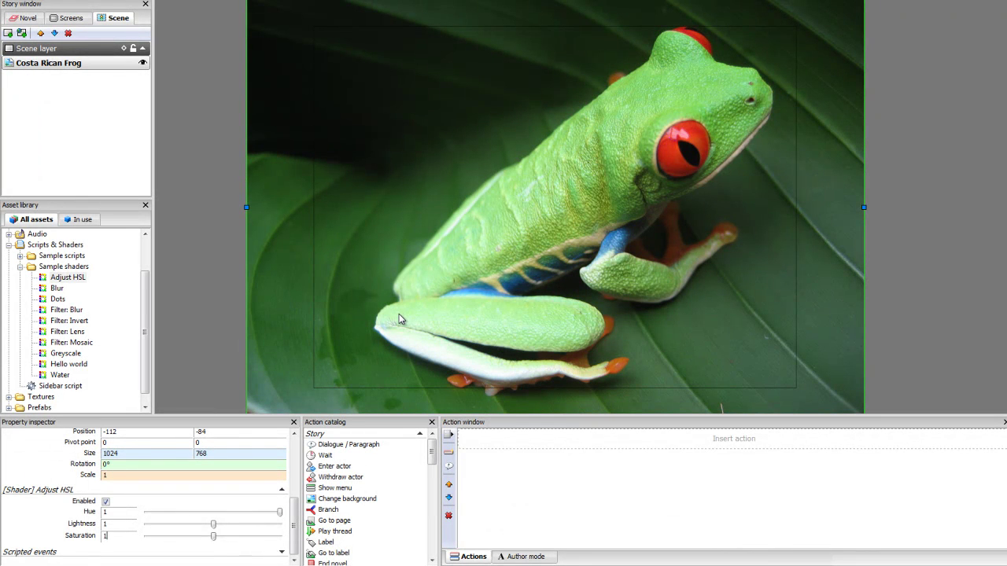
Step: Add an Animate shader input value trait to the frog, animating in_hue from -1 to 1
right_click(419, 290)
mouse_move(495, 375)
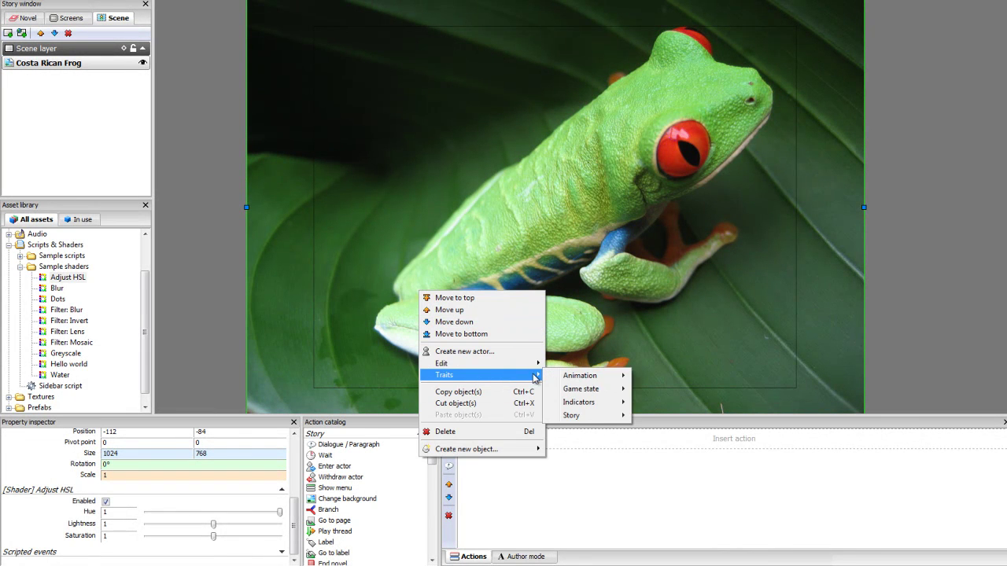
mouse_move(580, 375)
left_click(723, 433)
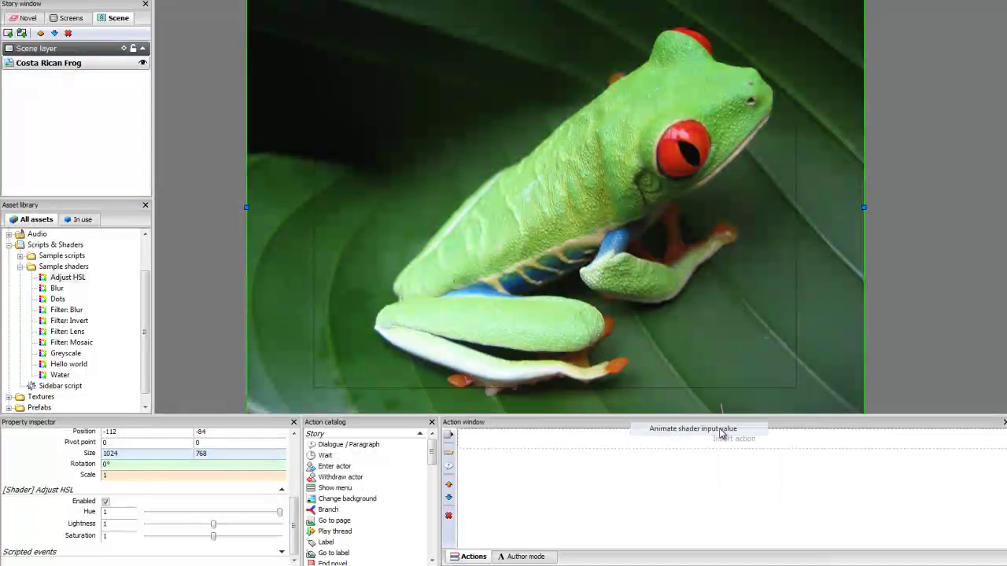
left_click_drag(293, 497, 293, 536)
left_click(281, 468)
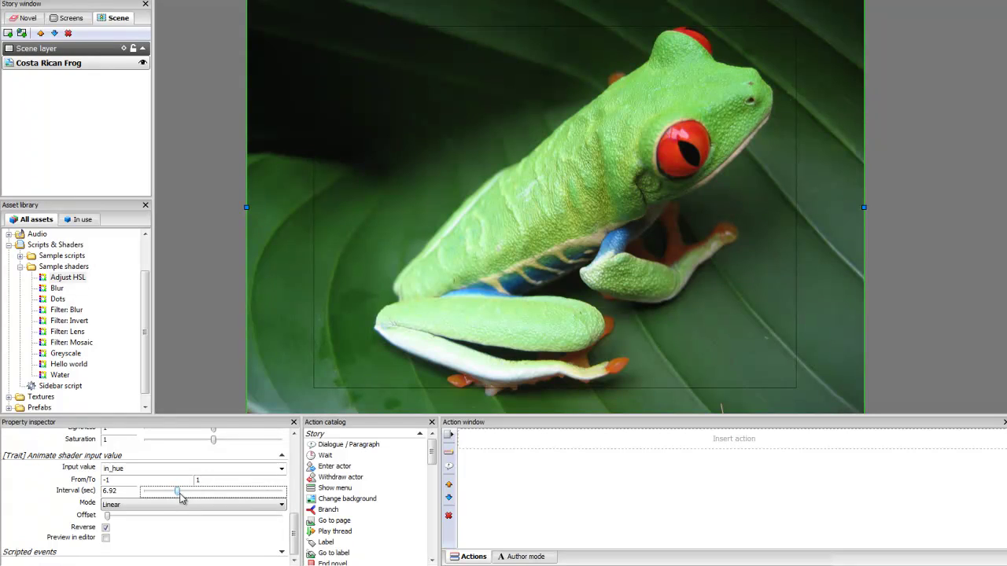
Step: Preview the hue animation in the editor and apply the Water shader to the frog
left_click(106, 540)
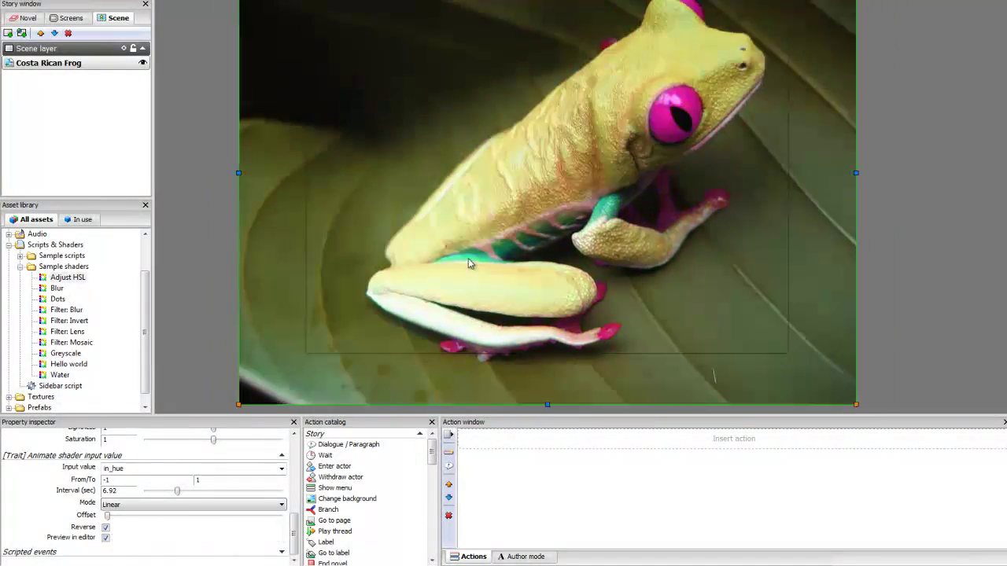
scroll(48, 321, "down", 1)
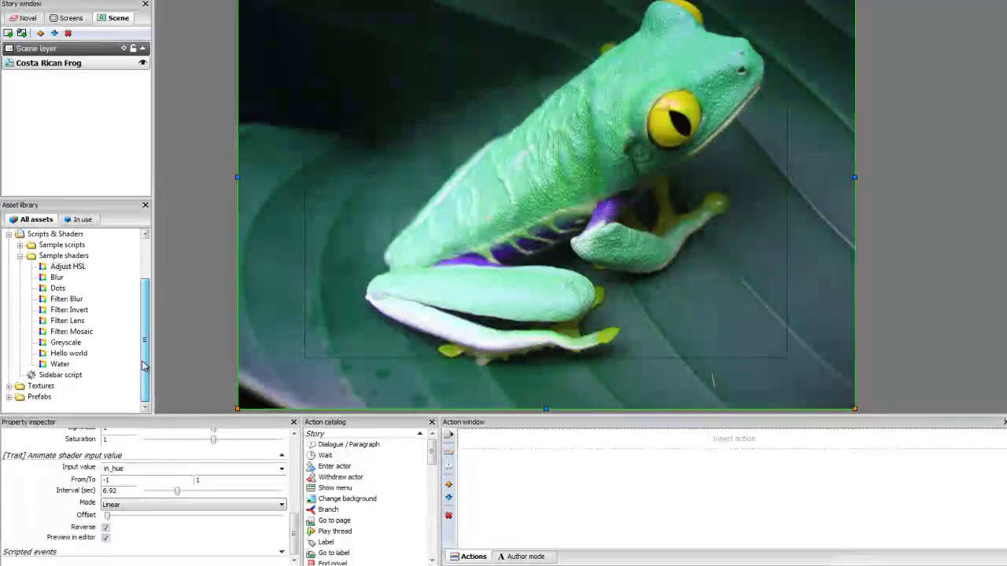
left_click(59, 364)
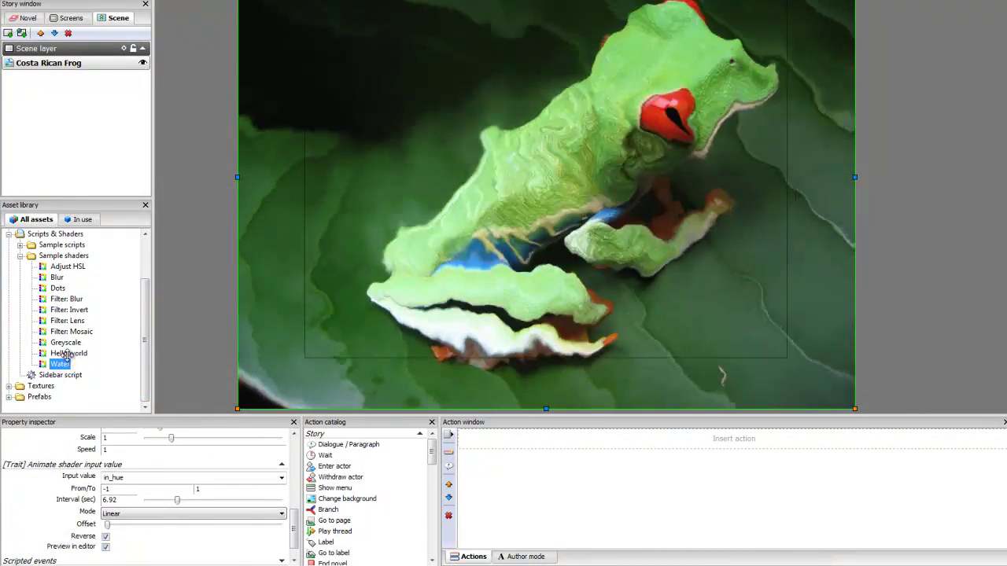
Step: Nudge the water-rippled frog picture slightly left on the canvas
left_click_drag(482, 199, 466, 217)
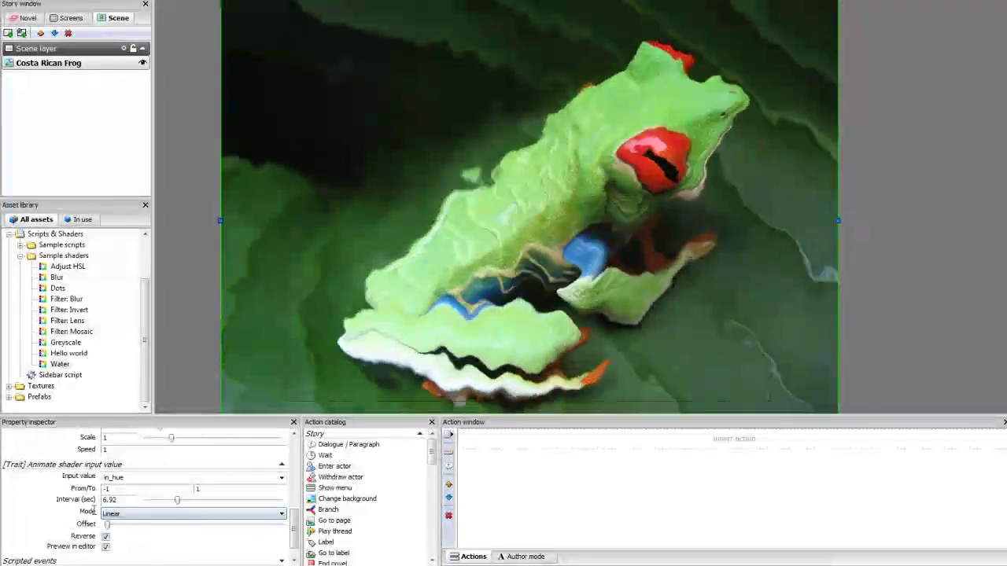
scroll(199, 510, "up", 3)
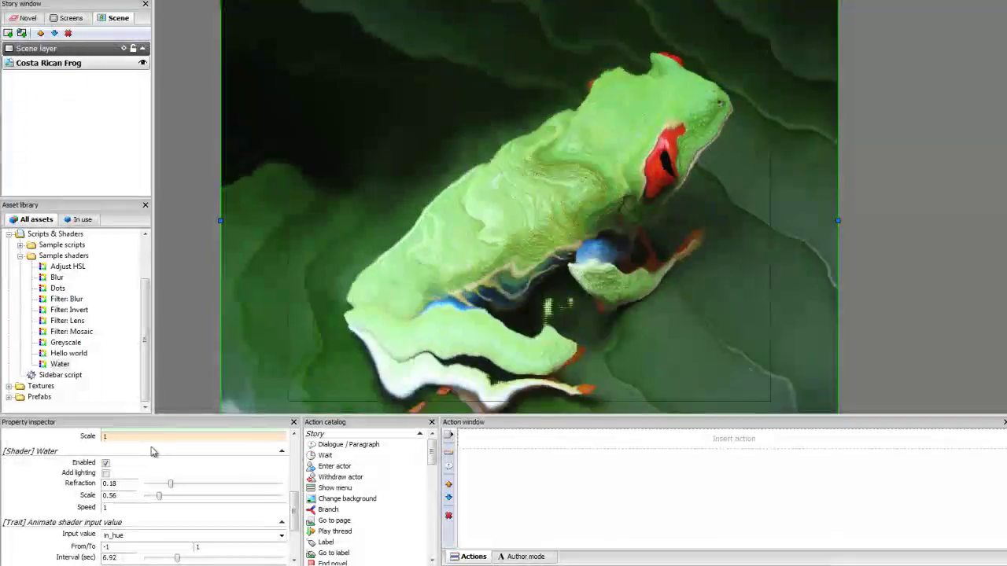
Step: Enable Add lighting on Water, reveal Objects > Filters assets, then disable the Water shader
left_click(106, 475)
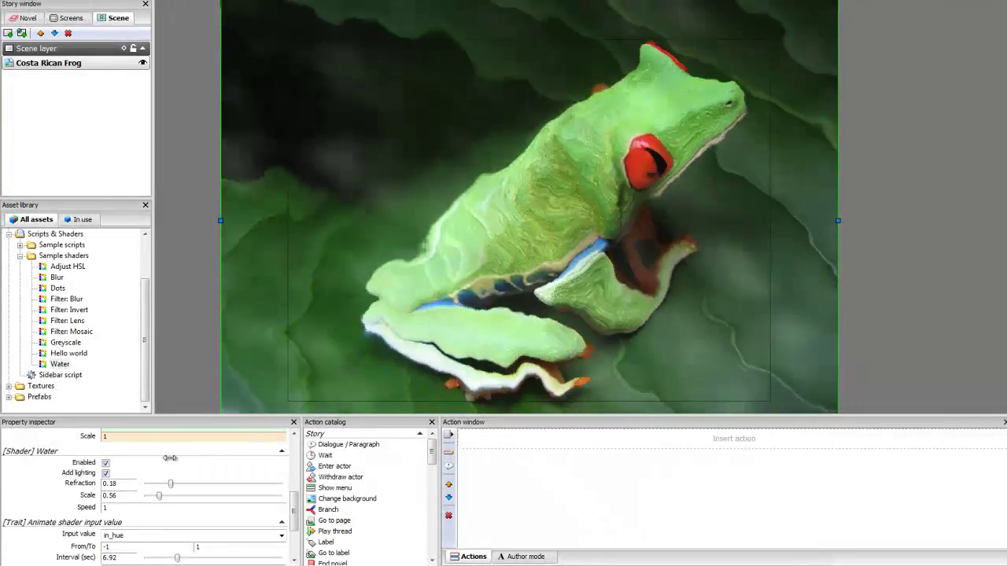
scroll(149, 322, "up", 2)
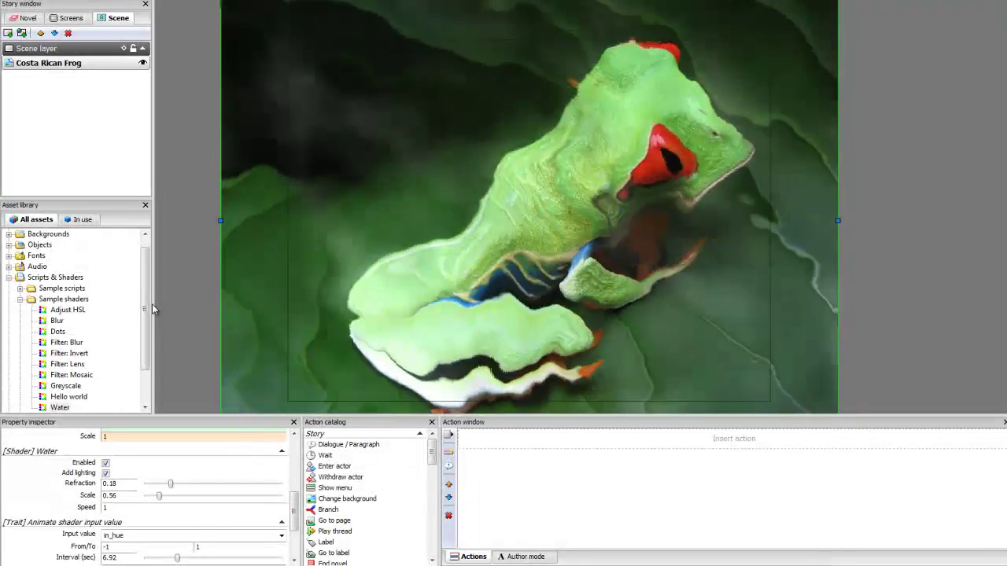
left_click(9, 244)
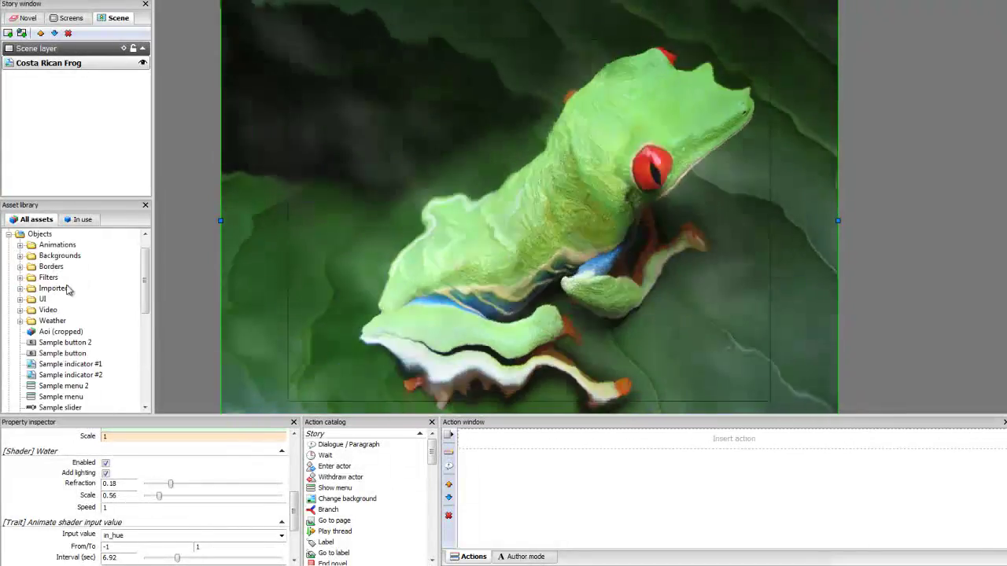
left_click(19, 278)
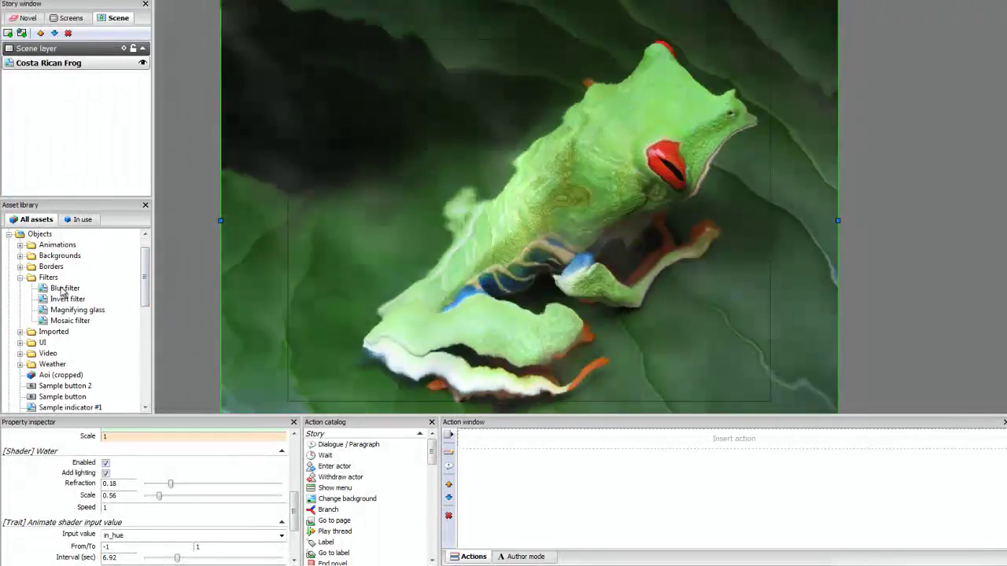
left_click(106, 462)
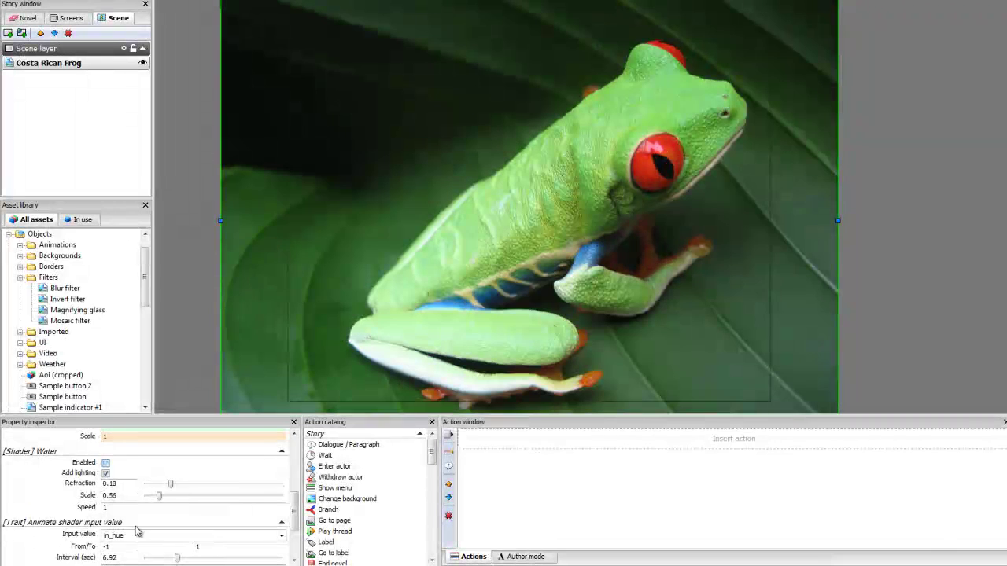
double_click(63, 288)
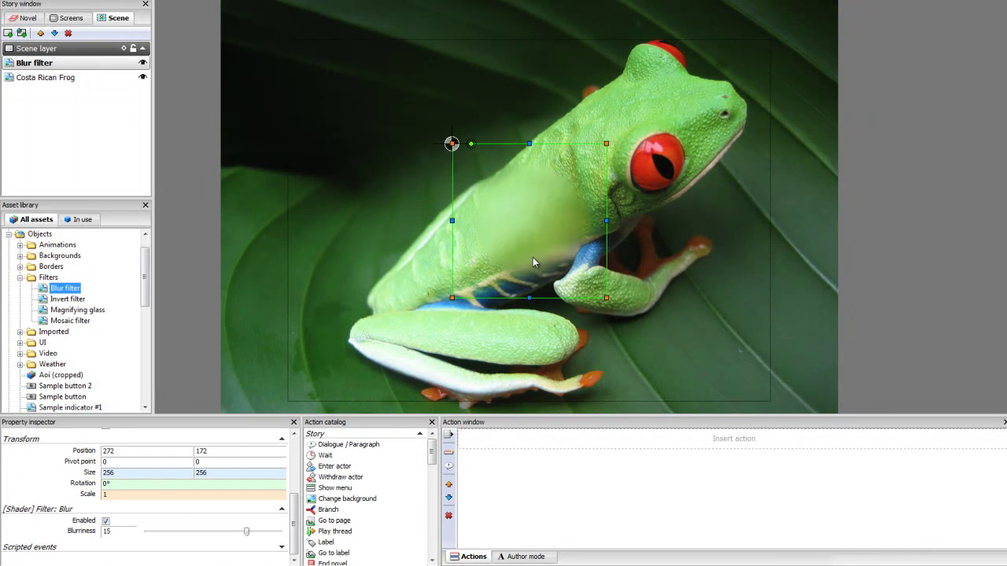
left_click_drag(619, 222, 680, 168)
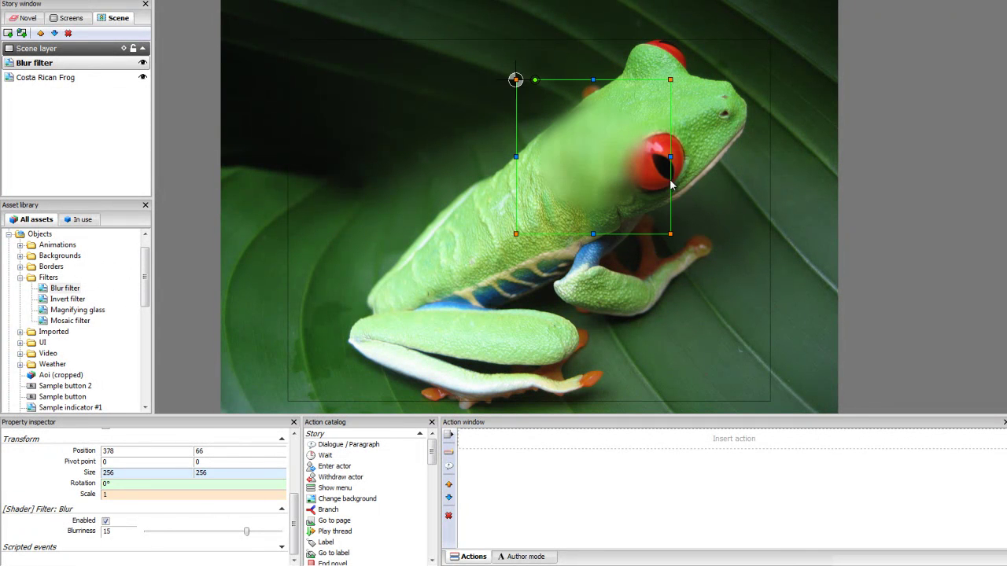
left_click_drag(724, 160, 685, 189)
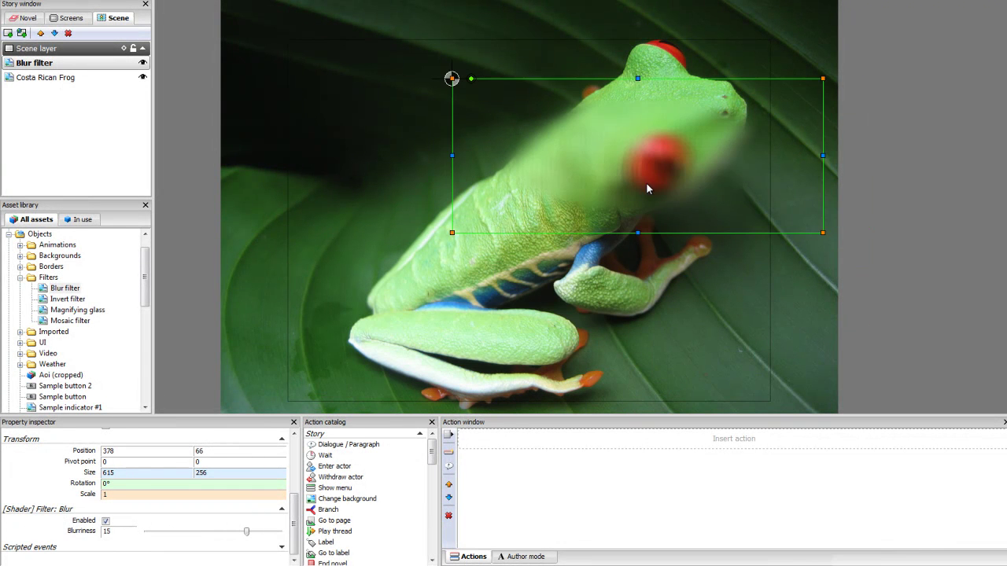
left_click_drag(276, 533, 175, 532)
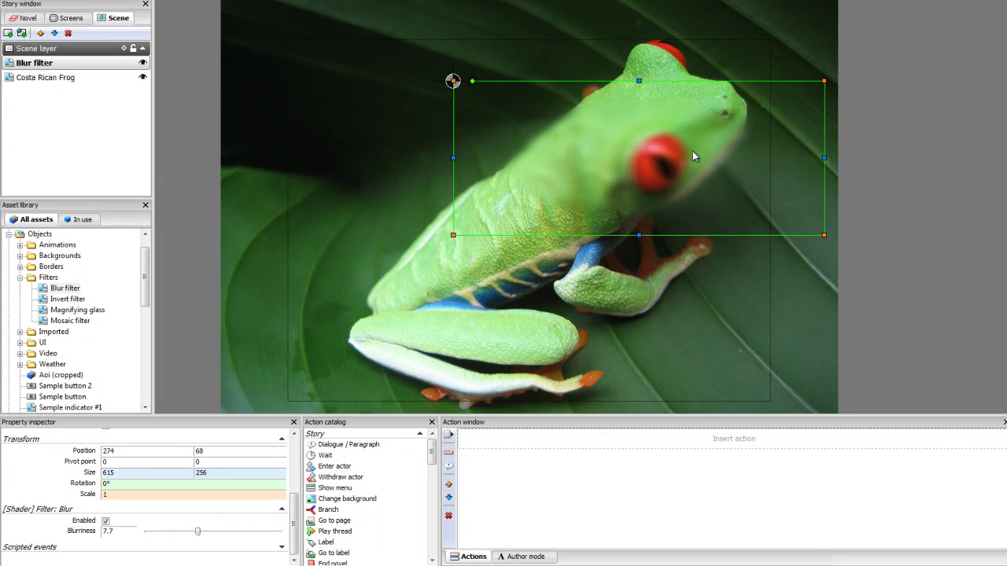
key("Delete")
double_click(74, 302)
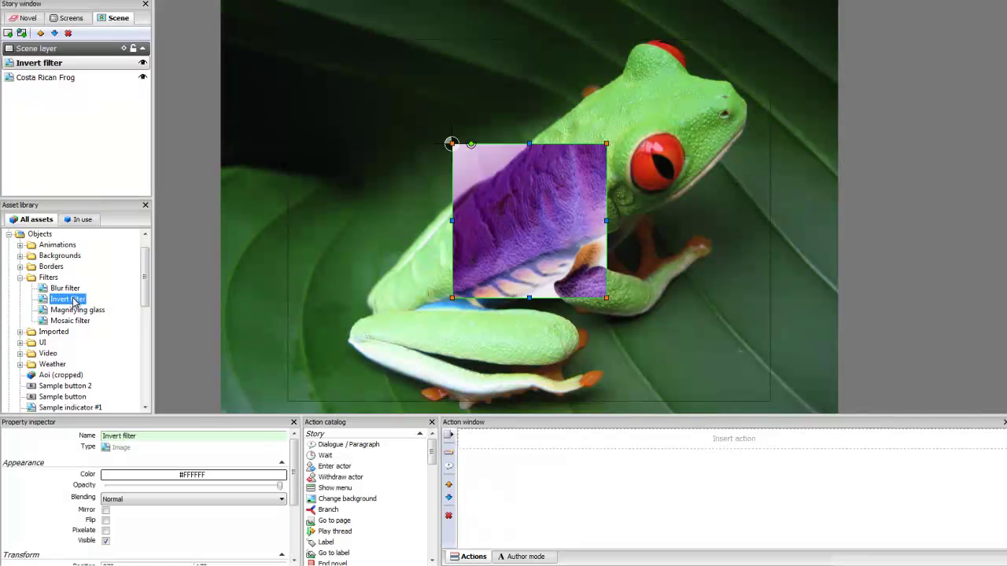
mouse_move(464, 247)
left_mouse_down()
mouse_move(592, 181)
mouse_move(625, 186)
mouse_move(606, 139)
mouse_move(316, 331)
mouse_move(524, 200)
mouse_move(698, 179)
mouse_move(454, 262)
left_mouse_up()
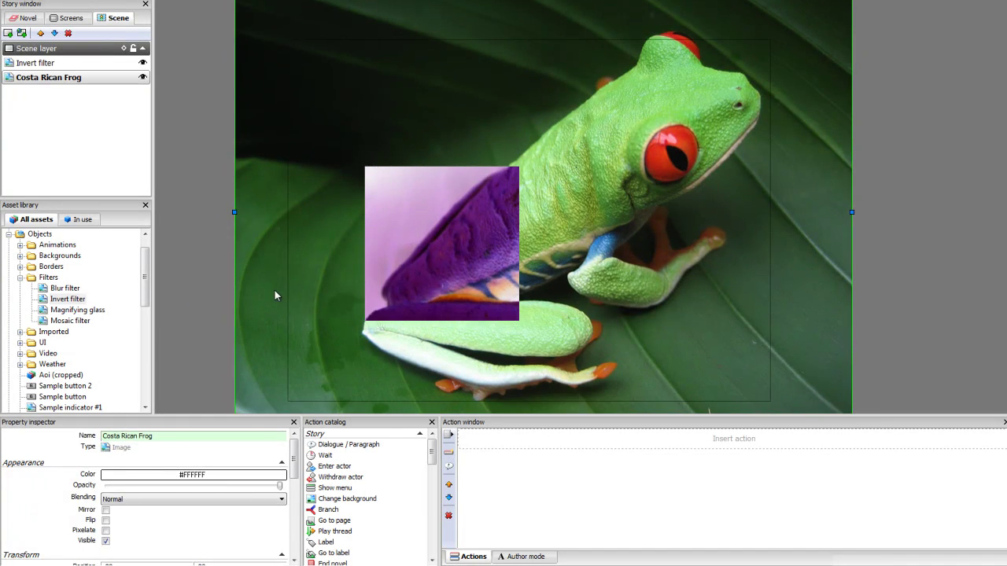
key("Delete")
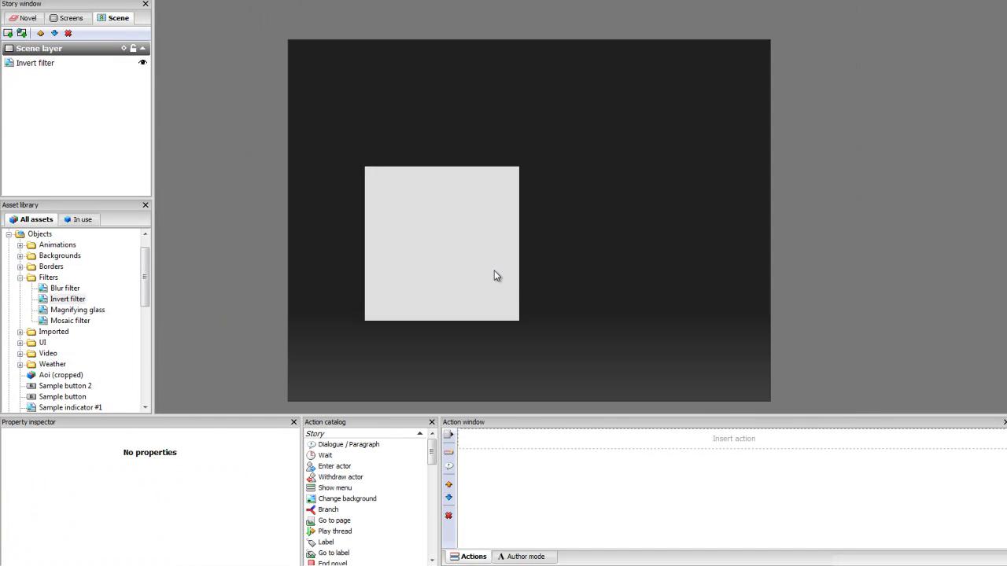
key("ctrl+z")
left_click(478, 257)
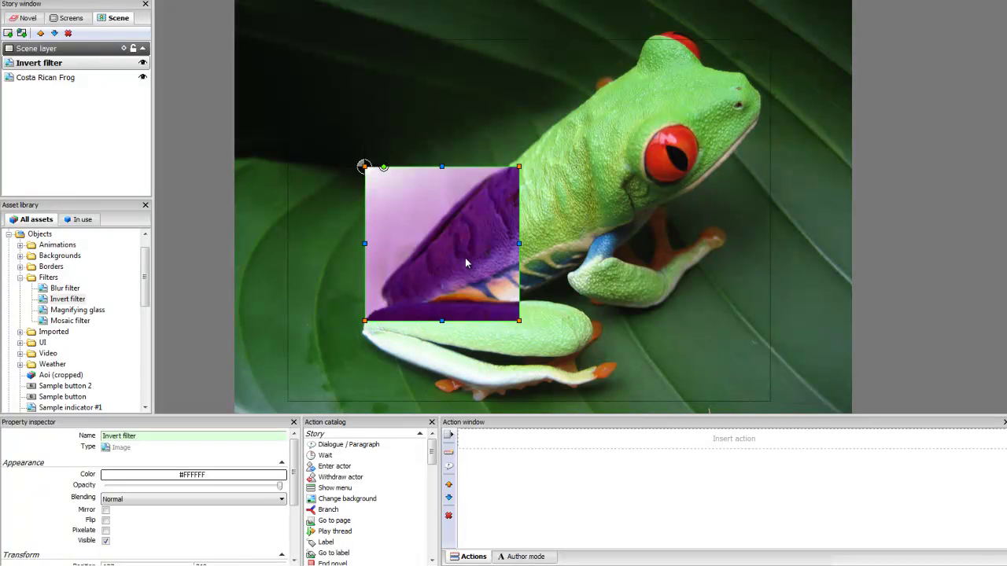
key("Delete")
double_click(71, 323)
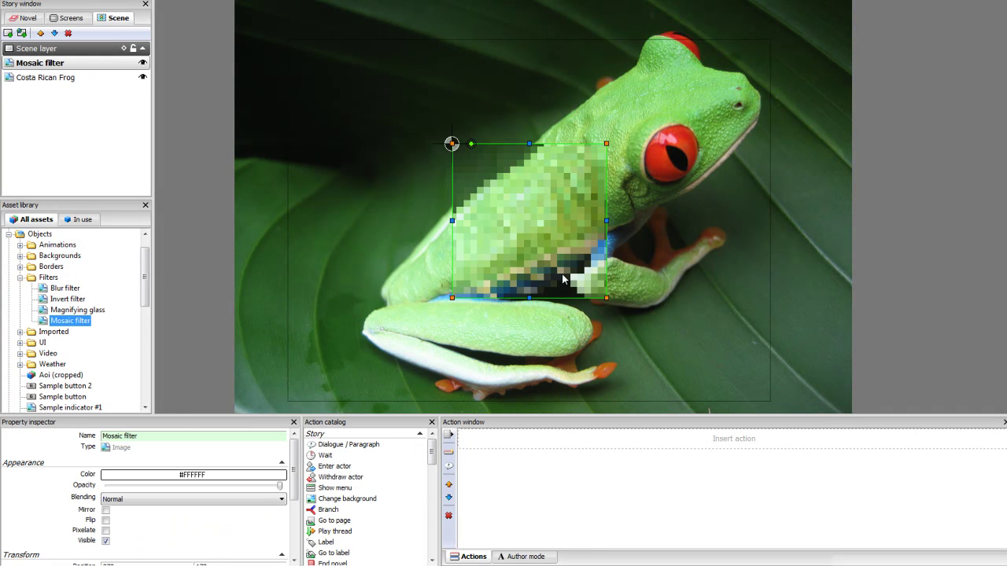
left_click_drag(617, 253, 740, 358)
left_click_drag(672, 235, 89, 270)
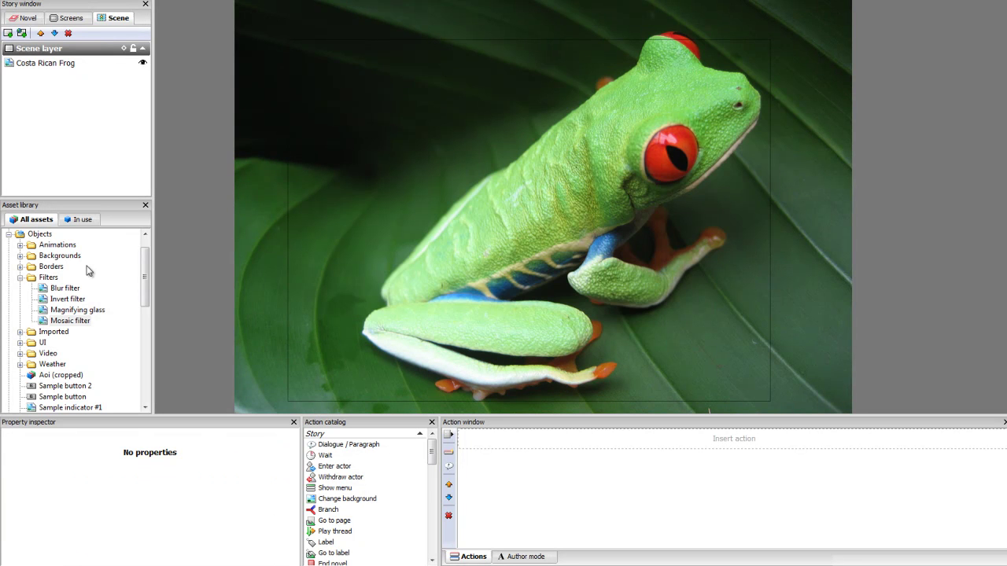
Step: Add a Magnifying glass filter and size its big circular lens over the frog's head and eye
double_click(82, 312)
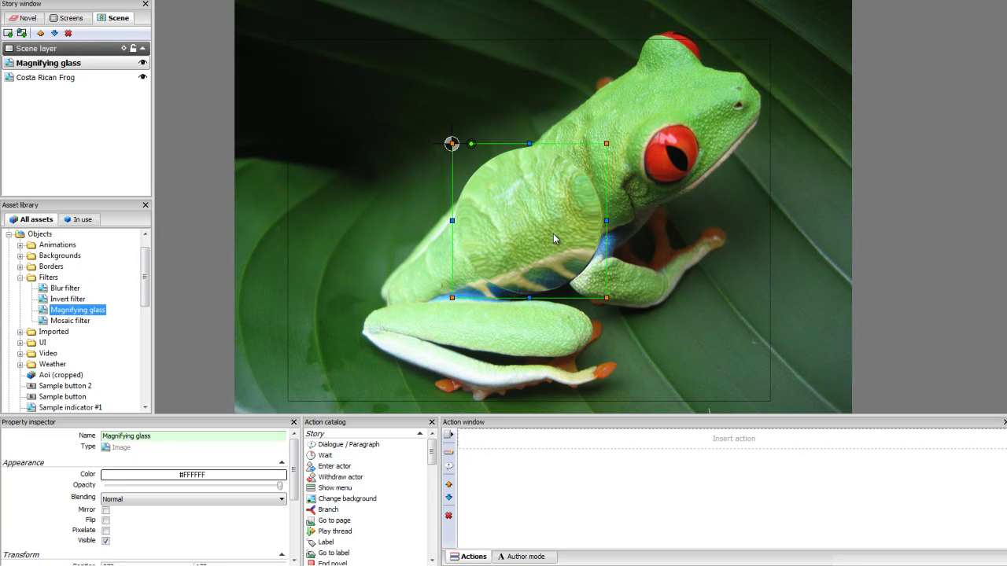
left_click_drag(533, 245, 509, 147)
left_click_drag(591, 221, 737, 326)
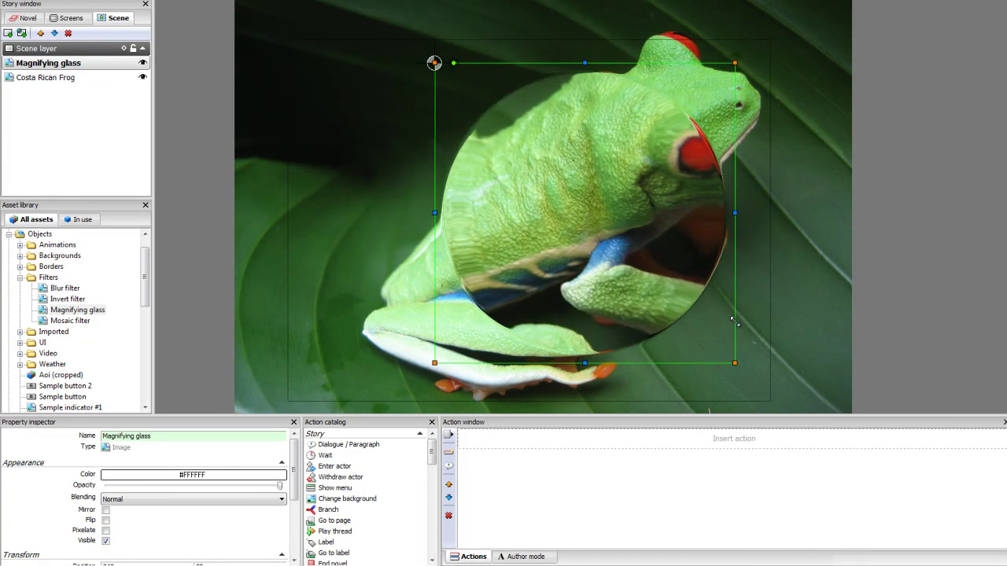
left_click_drag(577, 283, 513, 317)
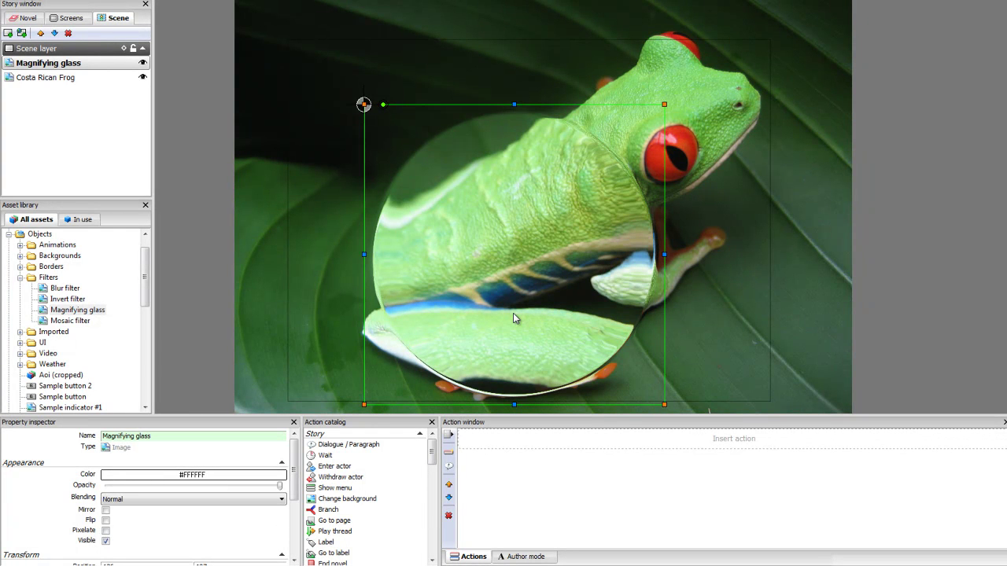
left_click_drag(579, 262, 640, 218)
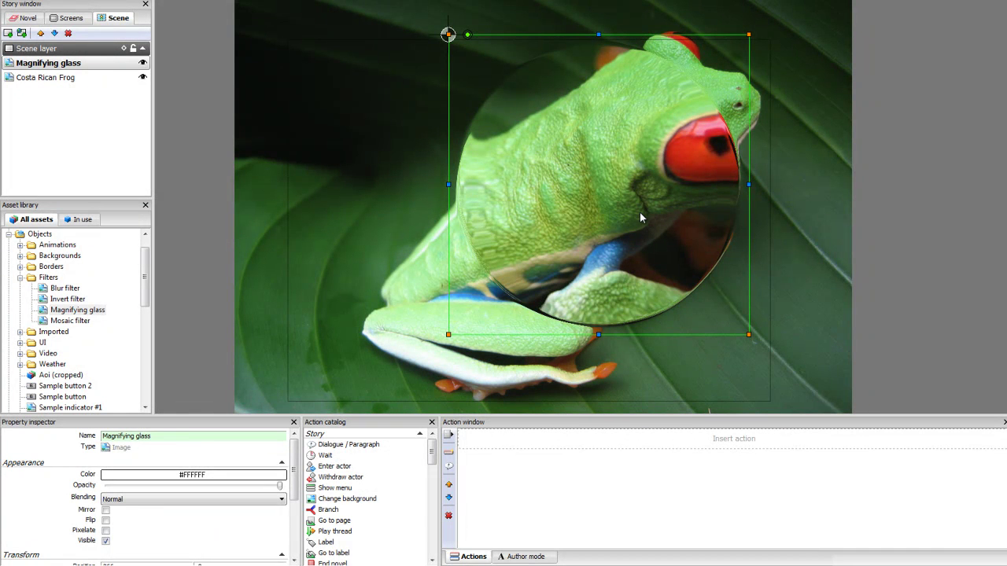
left_click_drag(622, 196, 651, 208)
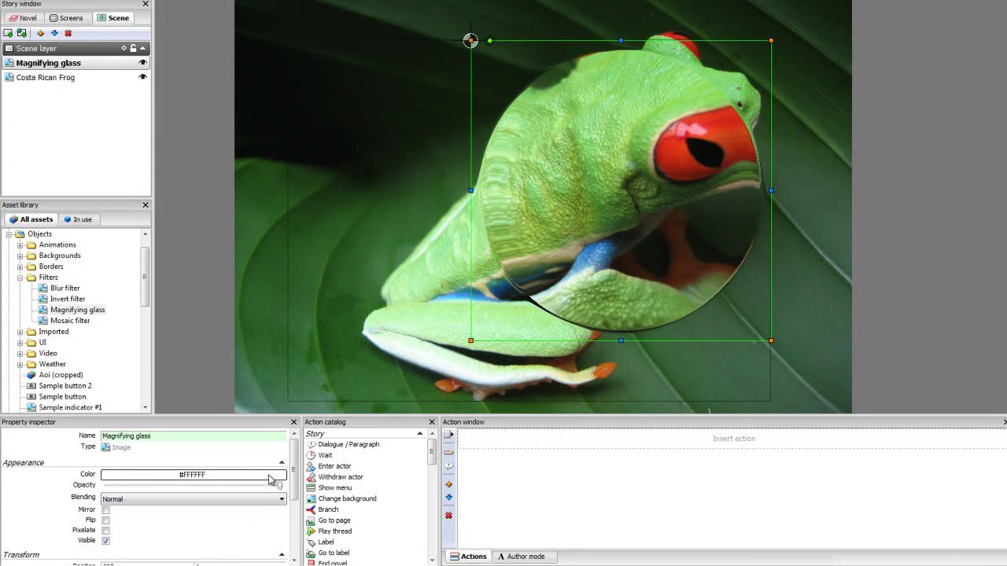
Step: Raise the lens in_refraction to 4.66 while moving the lens further left
scroll(297, 478, "down", 5)
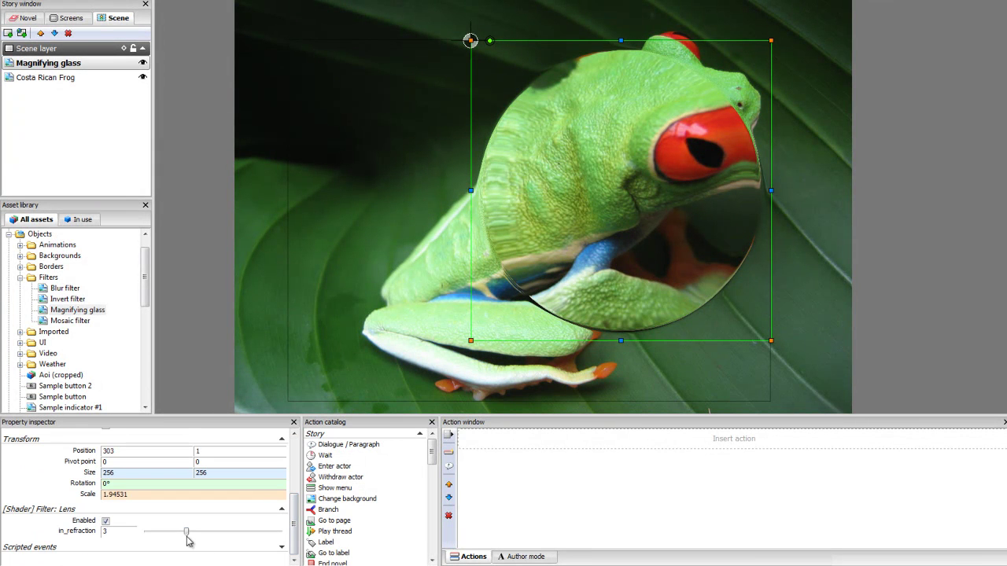
mouse_move(187, 534)
left_mouse_down()
mouse_move(232, 533)
mouse_move(170, 534)
mouse_move(254, 534)
mouse_move(172, 534)
left_mouse_up()
left_click_drag(708, 132, 608, 131)
left_click_drag(174, 534, 209, 534)
Step: Duplicate the lens, delete the copy, and place the lens over the frog's body
left_click_drag(488, 231, 354, 241)
key("ctrl+v")
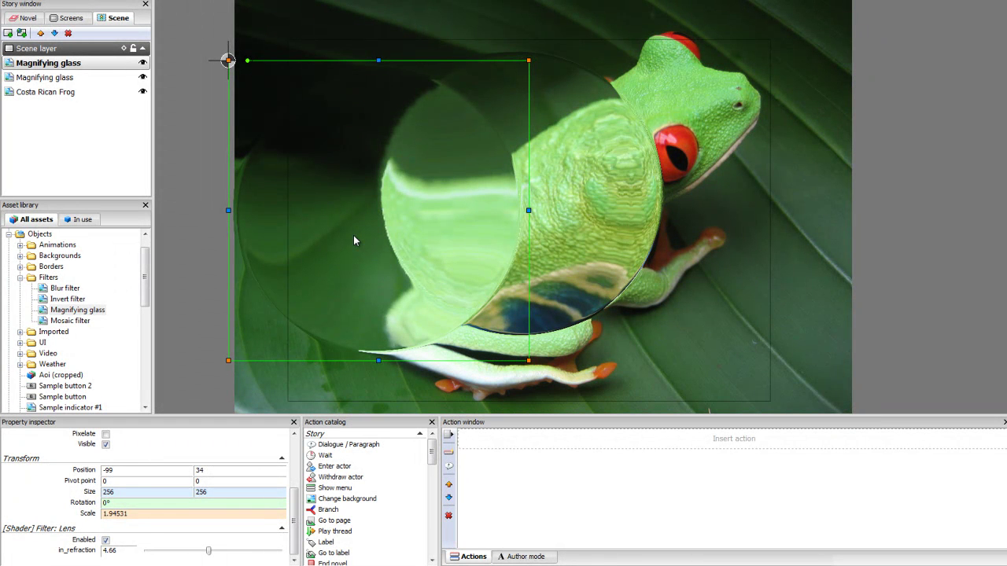
key("Delete")
left_click_drag(536, 204, 599, 250)
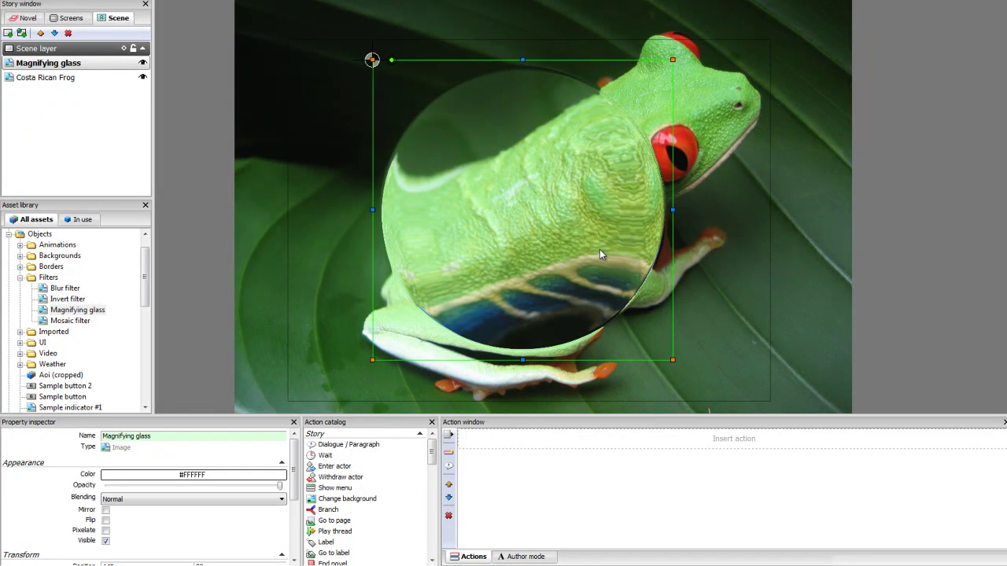